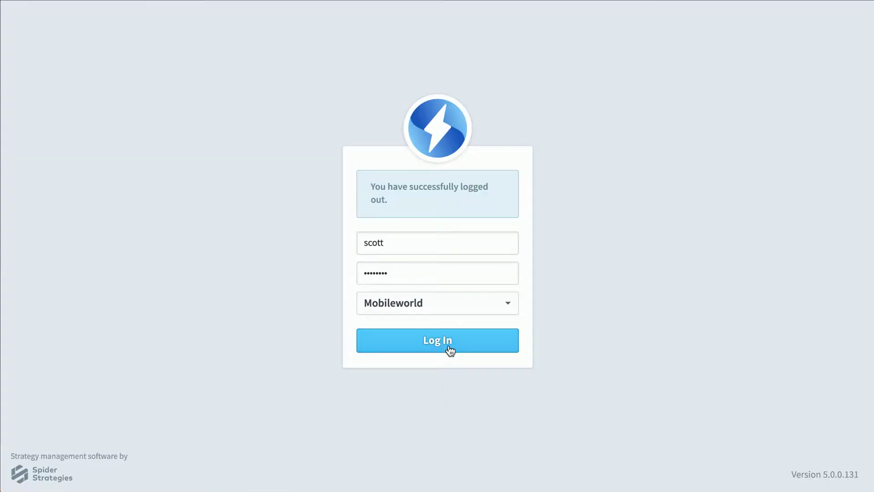
Log in to reach the Home page showing 3 KPIs to update and 2 open tasks
click(450, 349)
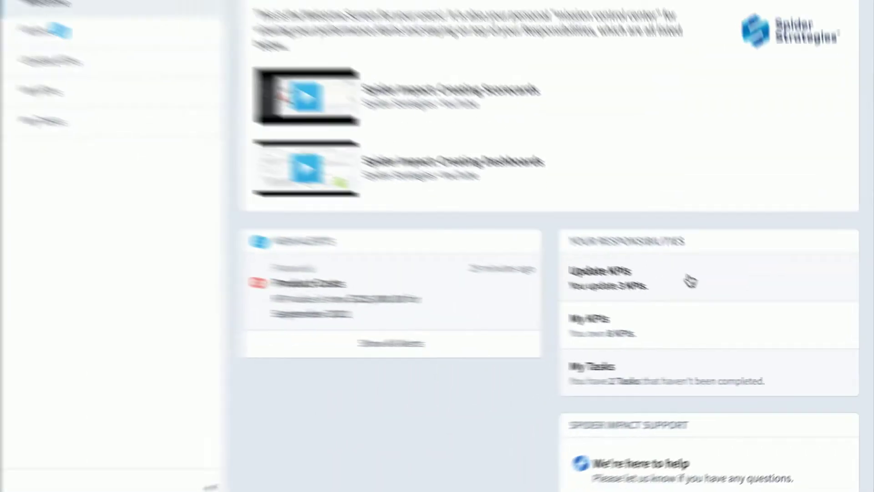
Enter September 2021 values: Product Revenue 4700000, Training Revenue 258000, Book Revenue 33000
click(499, 202)
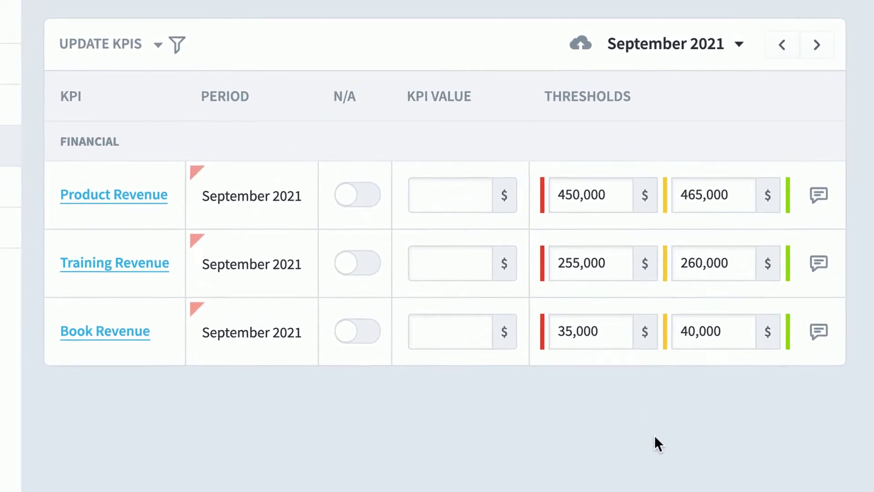
click(455, 200)
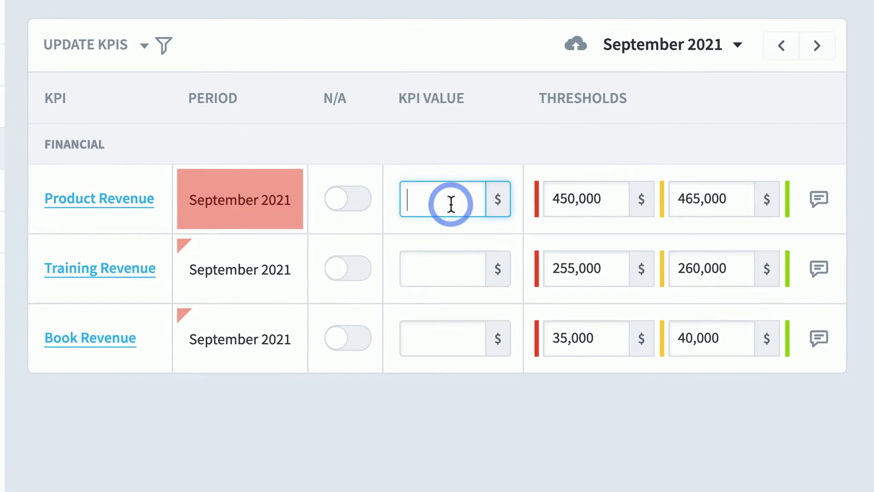
text(4700000)
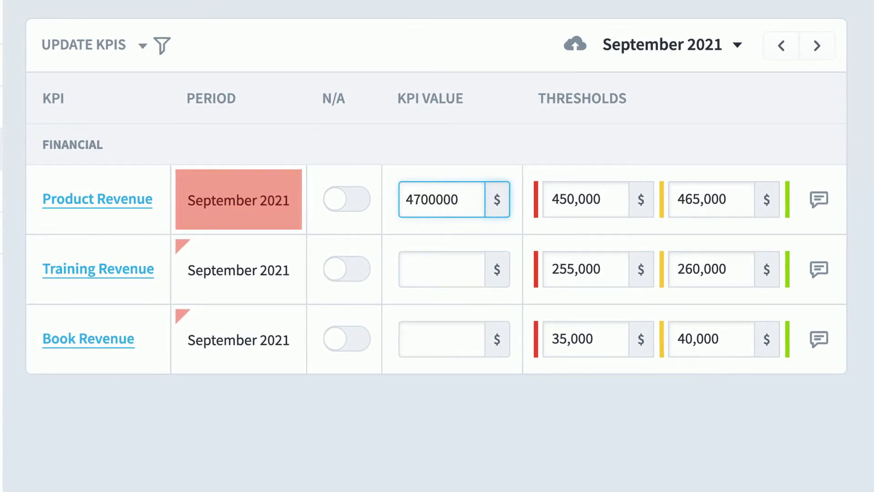
key(Return)
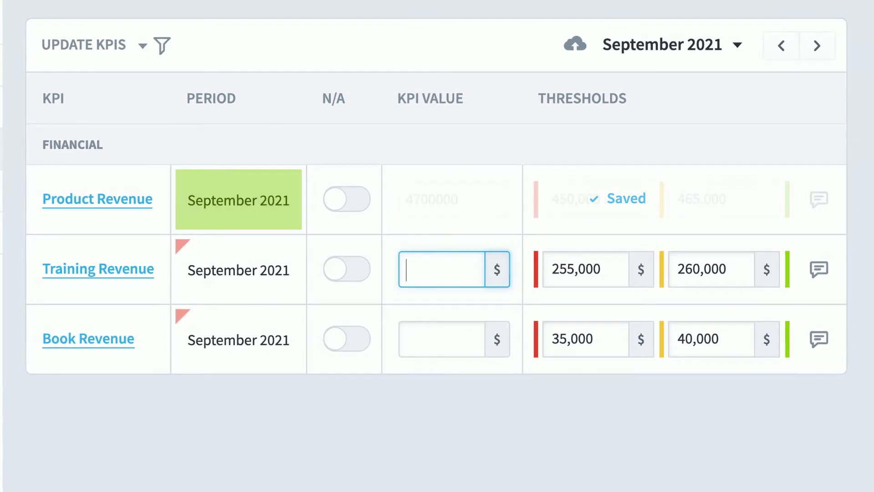
text(258000)
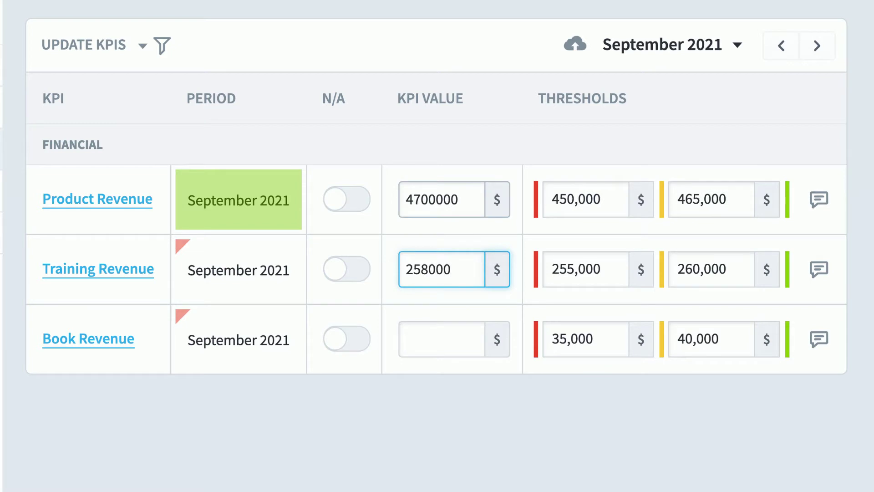
key(Return)
text(33000)
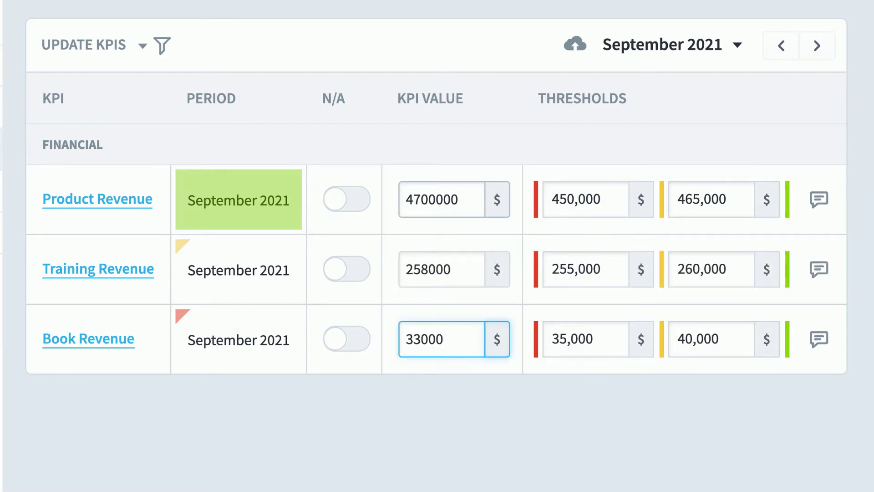
key(Return)
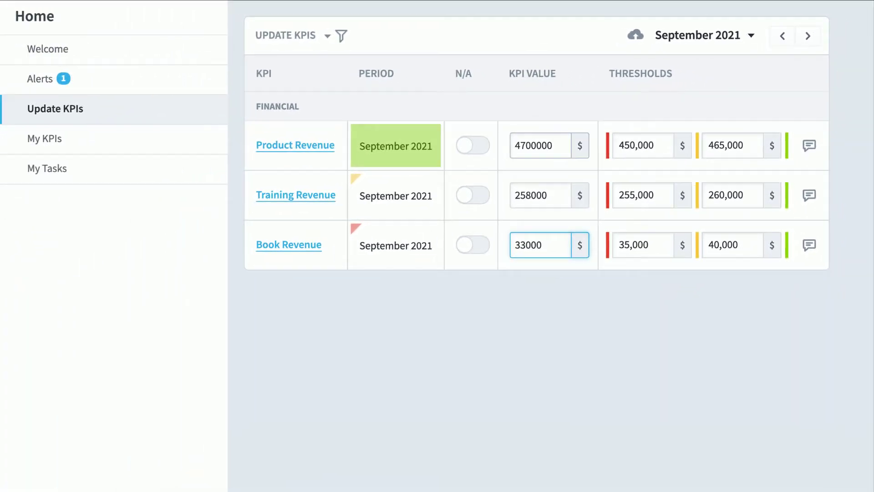
click(89, 151)
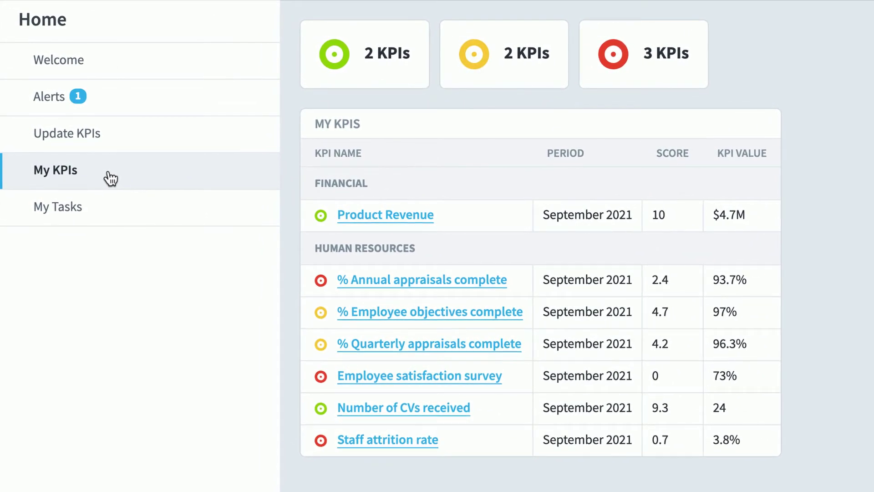
Filter the owned KPIs to the three red Human Resources KPIs
click(634, 90)
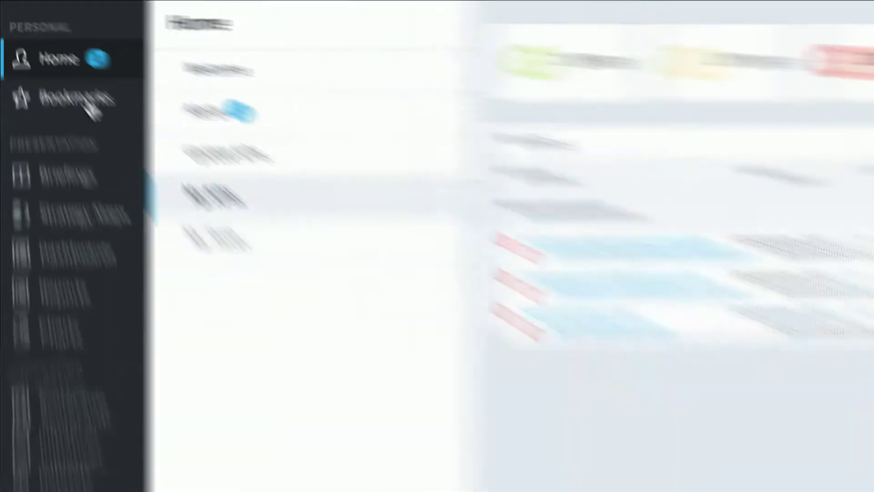
Review the bookmarked Mobileworld Strategy Map, then open the Sales Pipeline funnel dashboard
click(200, 232)
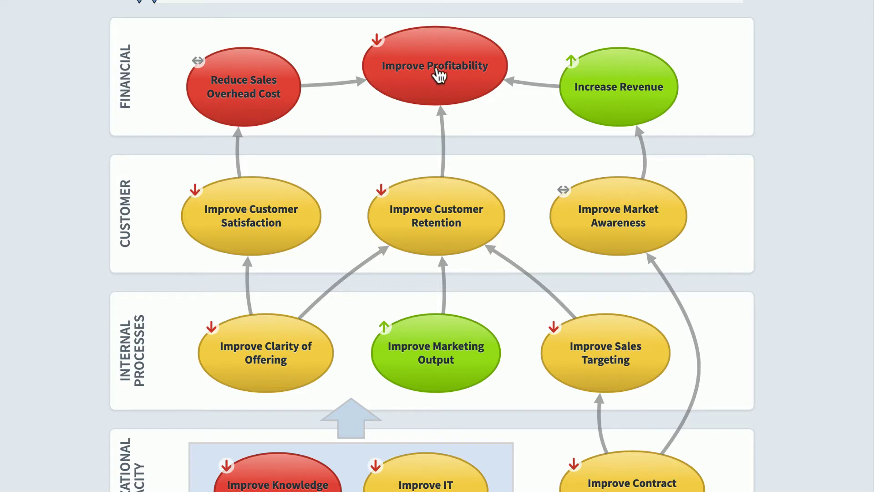
mouse_move(441, 75)
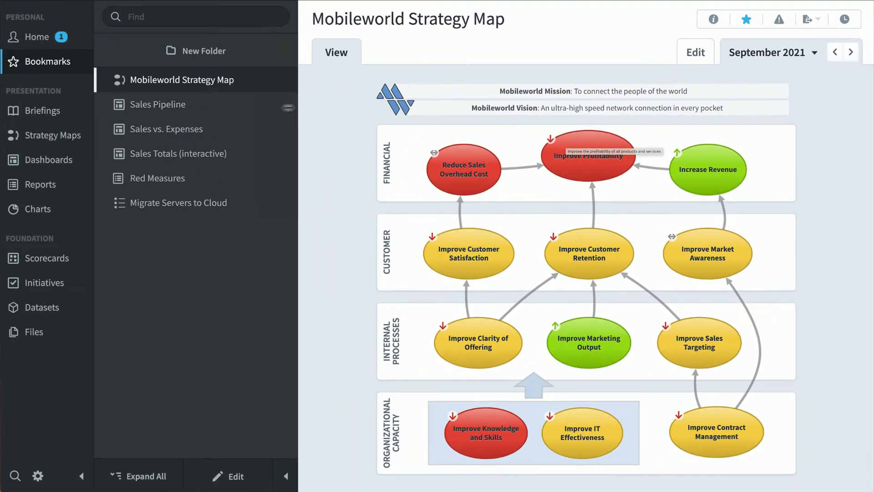
click(225, 112)
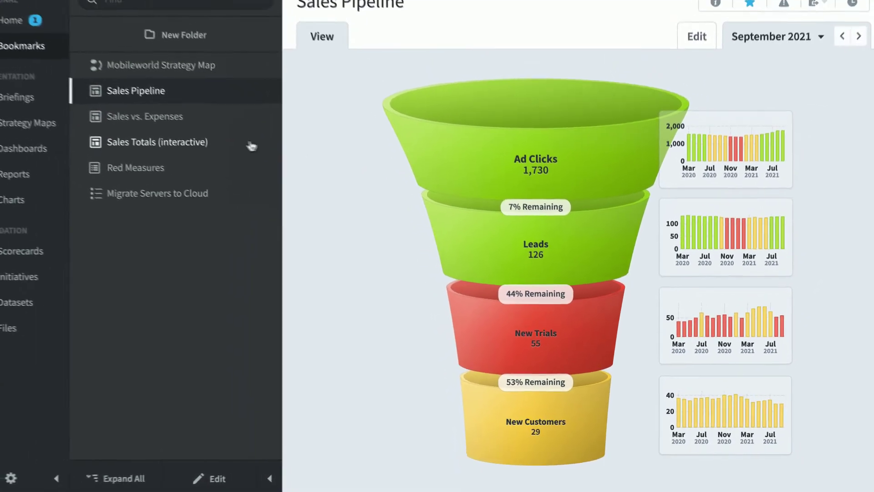
Open the Sales vs. Expenses dashboard, inspect Product Costs, and scroll to the expense gauges
click(191, 114)
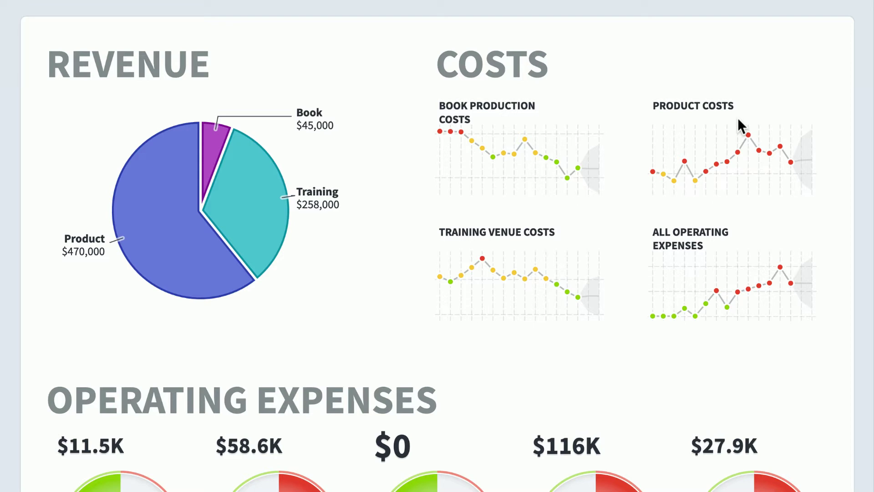
mouse_move(761, 145)
mouse_move(789, 164)
scroll(736, 343, down, 5)
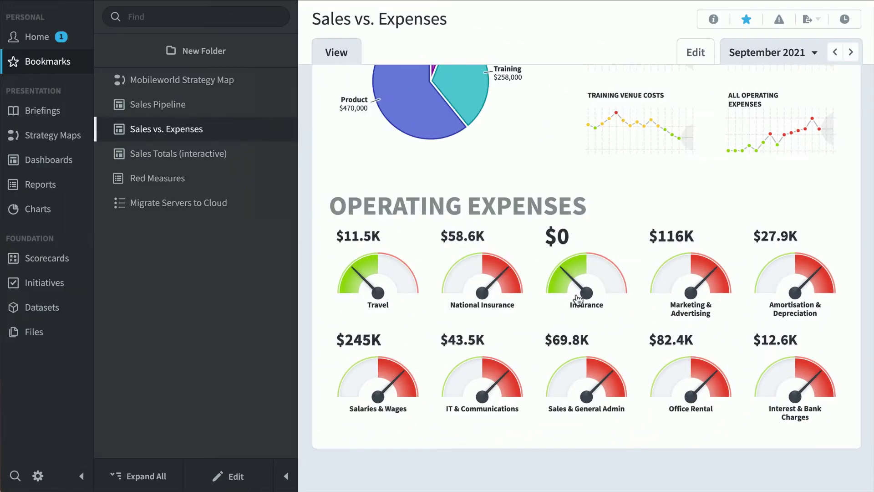
Filter Sales Totals (interactive) to United Kingdom and one salesperson, then view Red Measures
click(209, 153)
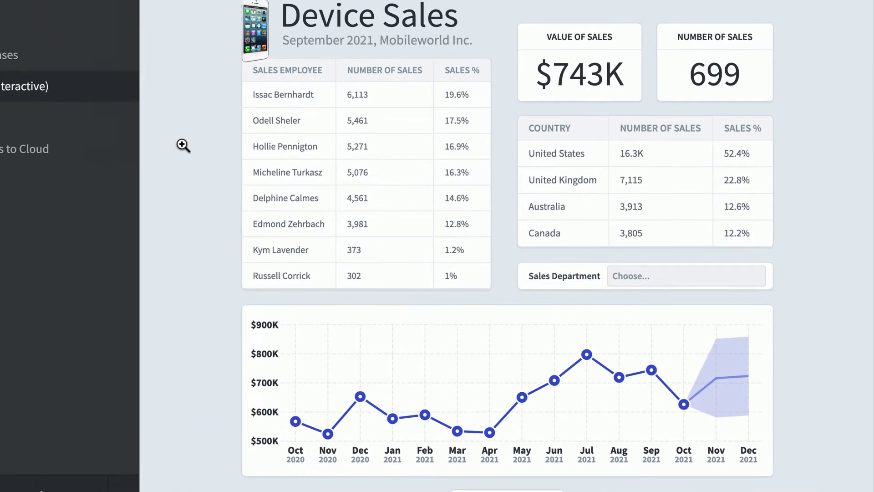
click(545, 185)
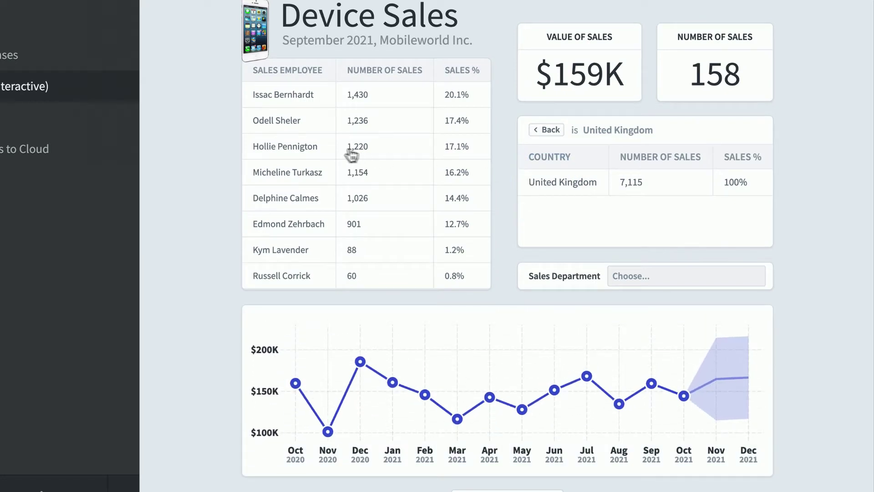
click(302, 145)
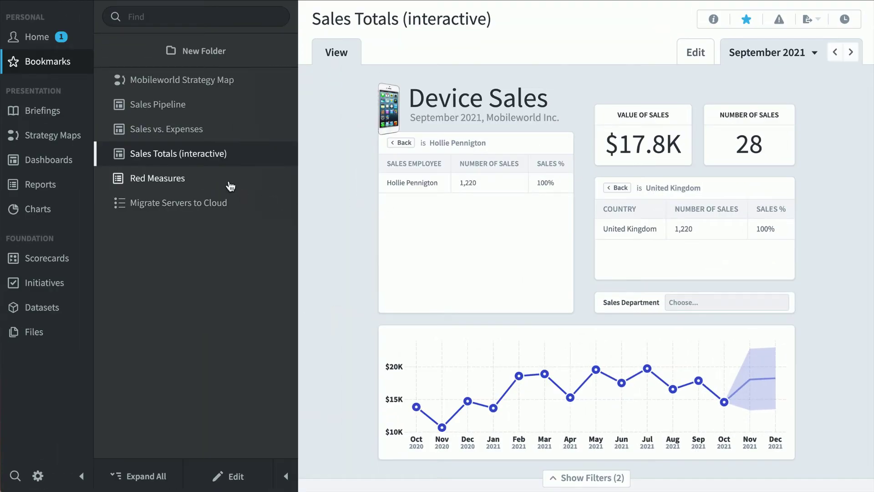
click(230, 185)
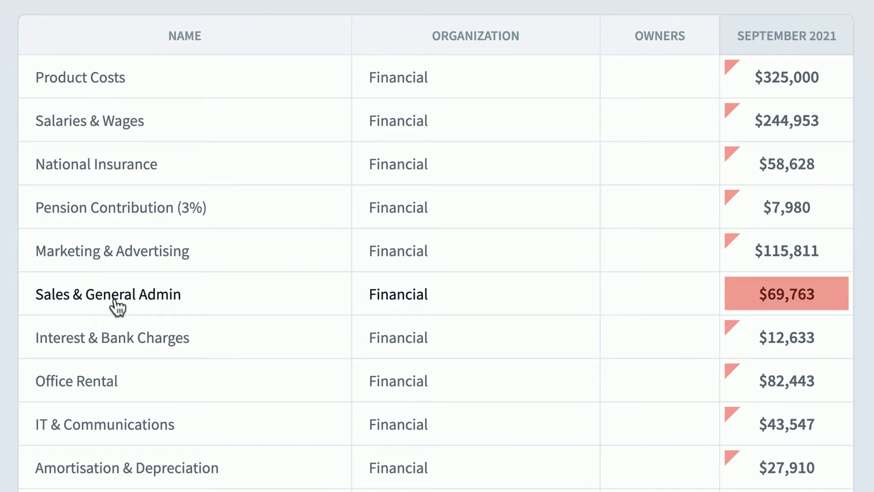
Scroll the Red Measures table, then open the Migrate Servers to Cloud project
scroll(117, 309, down, 15)
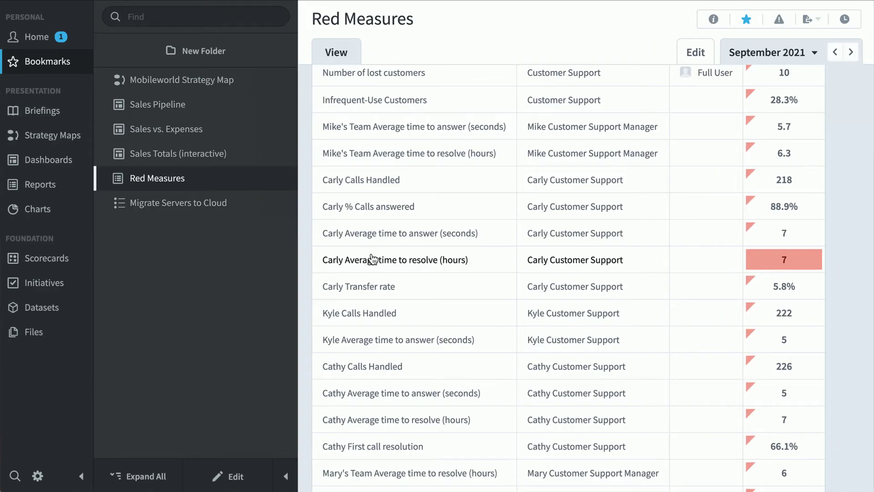
click(225, 208)
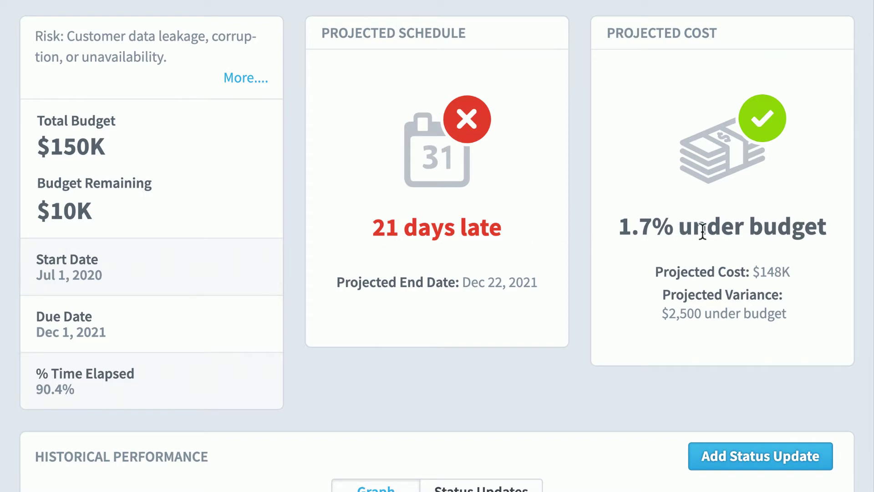
Open the Positive Initiative Impact analysis for Improve IT Effectiveness from Related Items
scroll(621, 323, down, 10)
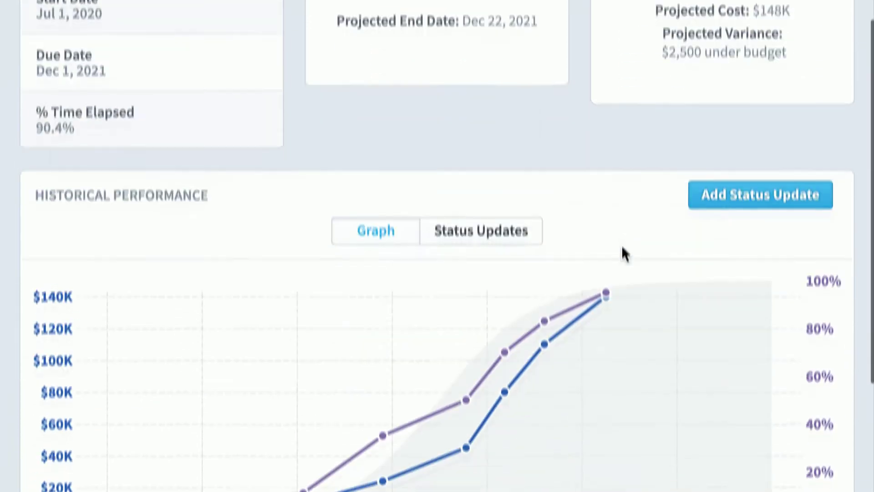
mouse_move(405, 245)
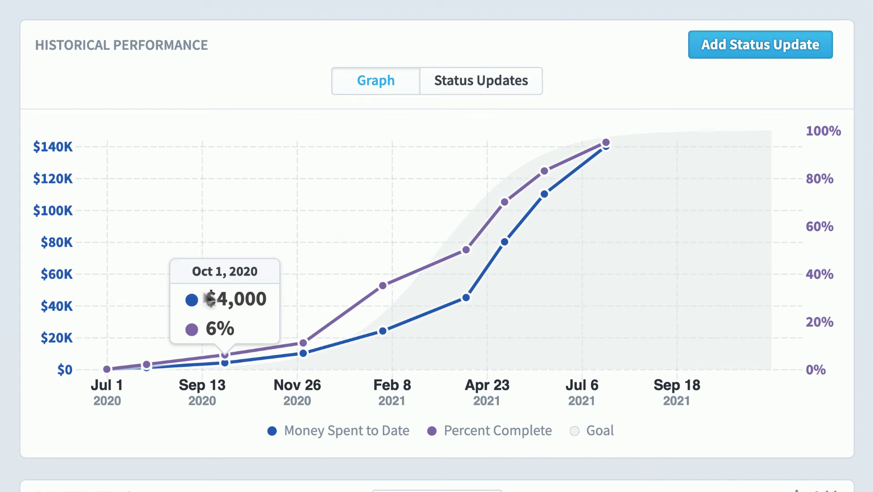
mouse_move(302, 278)
mouse_move(348, 269)
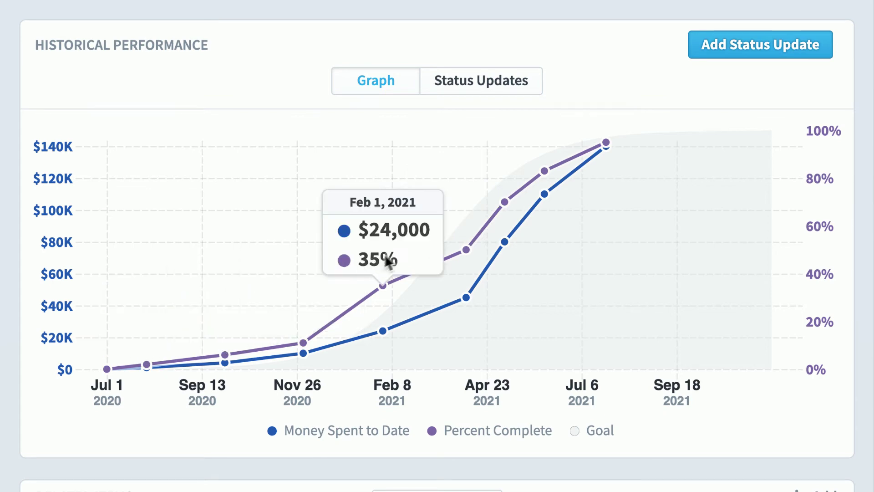
mouse_move(538, 218)
scroll(595, 207, down, 4)
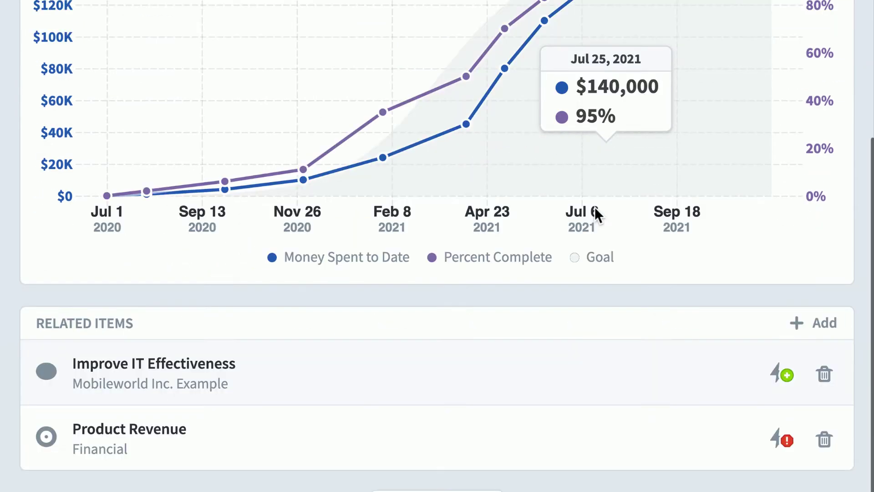
click(786, 383)
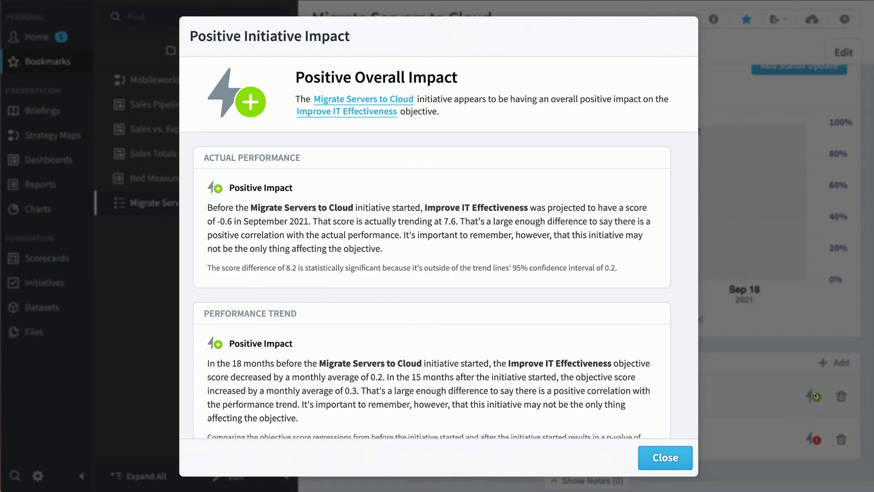
Close the Positive Initiative Impact dialog to return to the initiative's historical graph
click(663, 456)
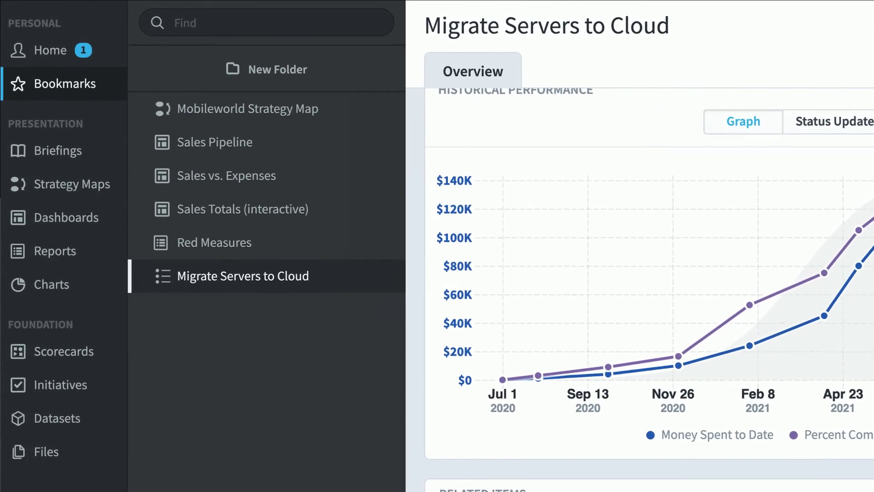
Load Mobileworld Inc. Example, browse Improve Marketing Output and Campaign e-Mails Sent, then open Initiatives
click(86, 356)
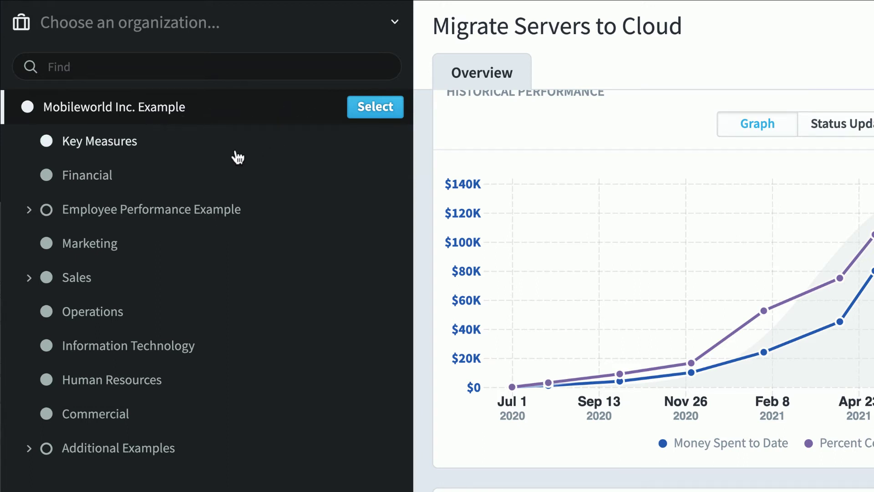
click(359, 117)
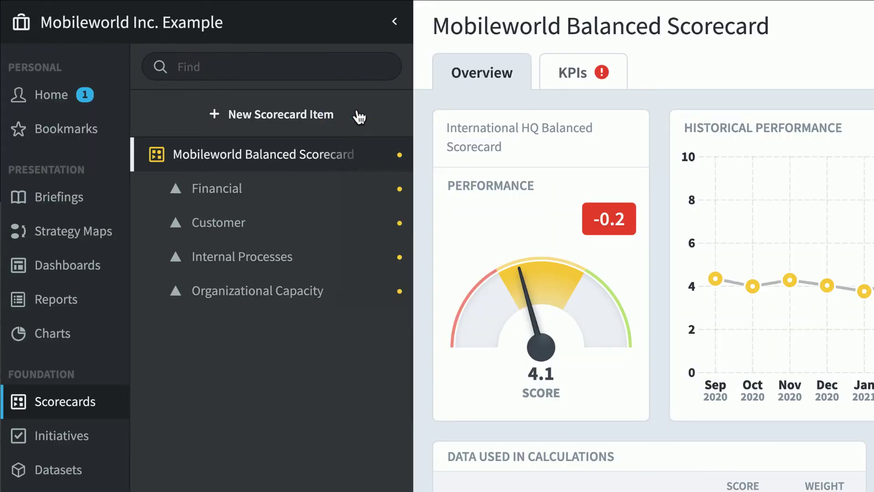
click(292, 265)
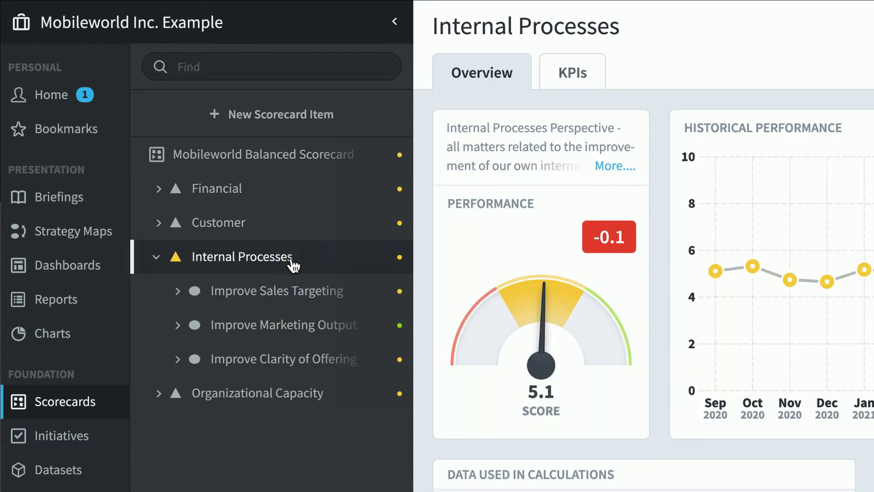
click(297, 332)
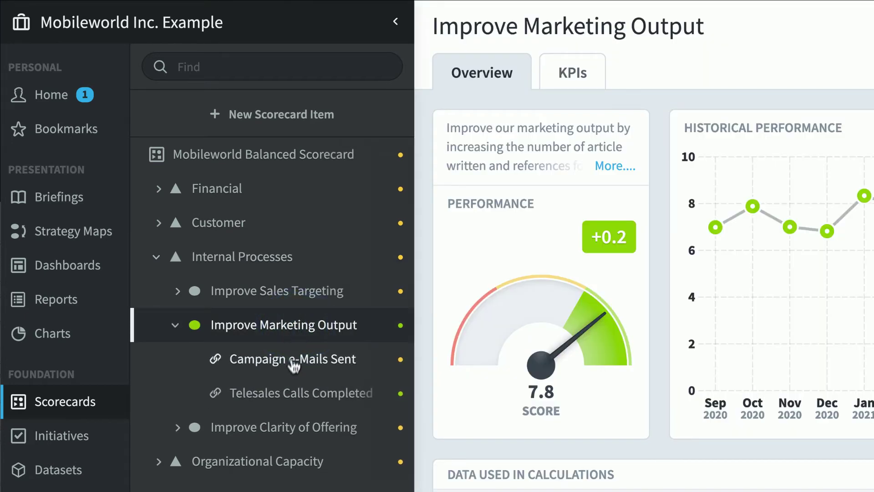
click(292, 364)
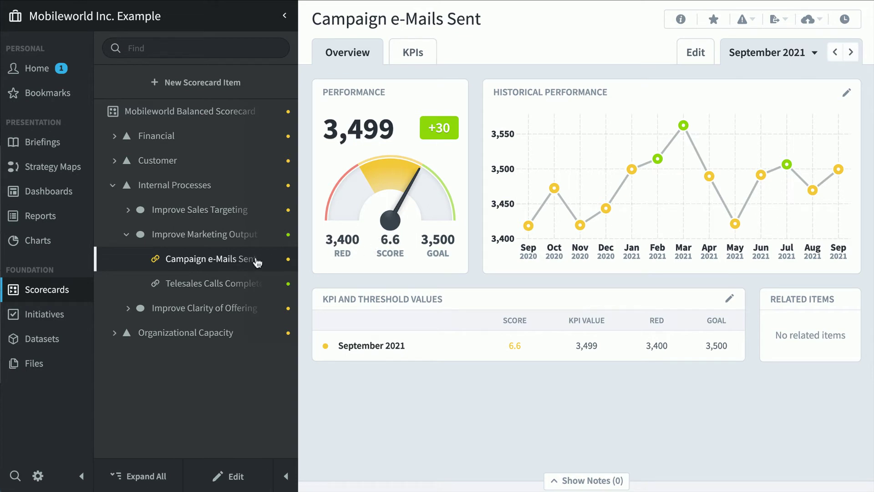
click(172, 161)
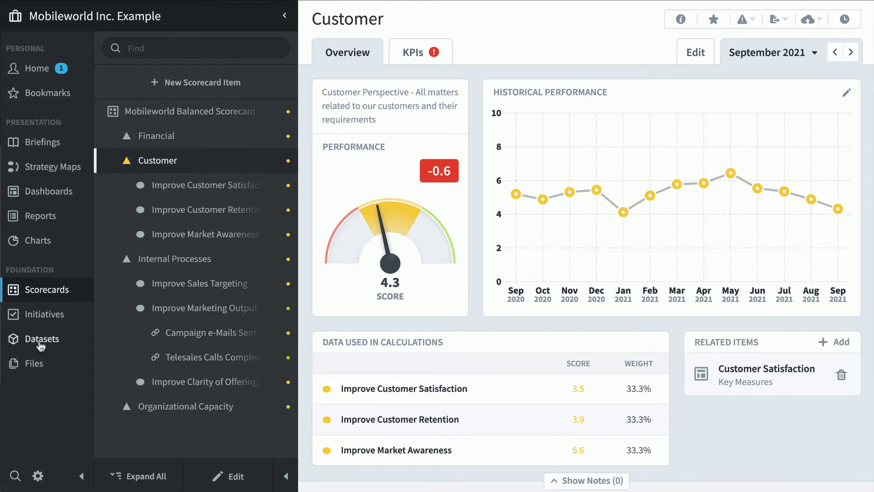
click(43, 314)
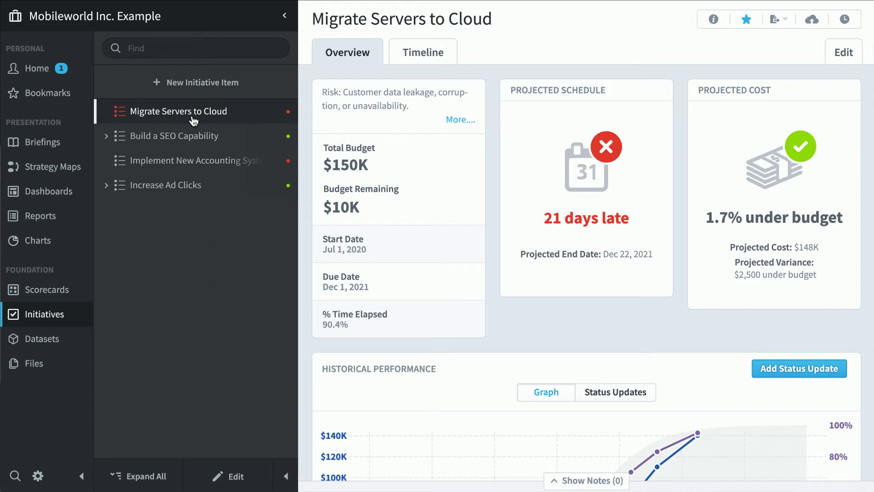
Open the Build a SEO Capability initiative, 14 days early and 12.6% under budget with $184K remaining
click(191, 137)
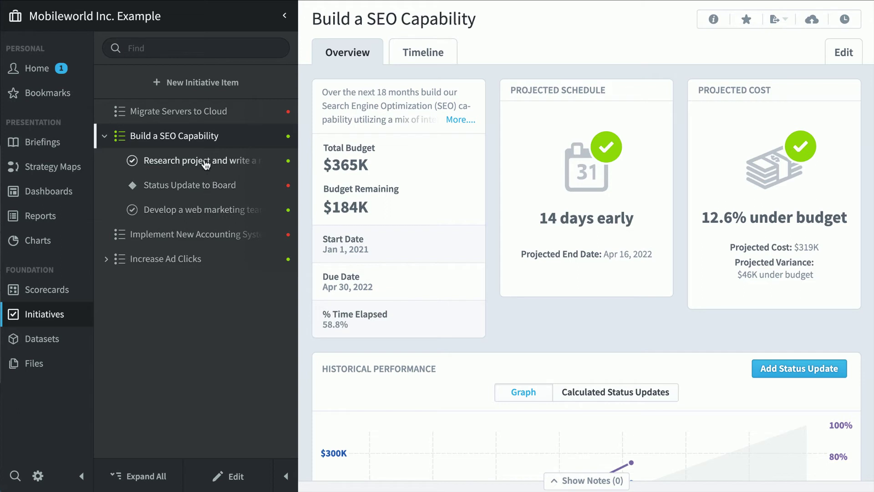
click(57, 340)
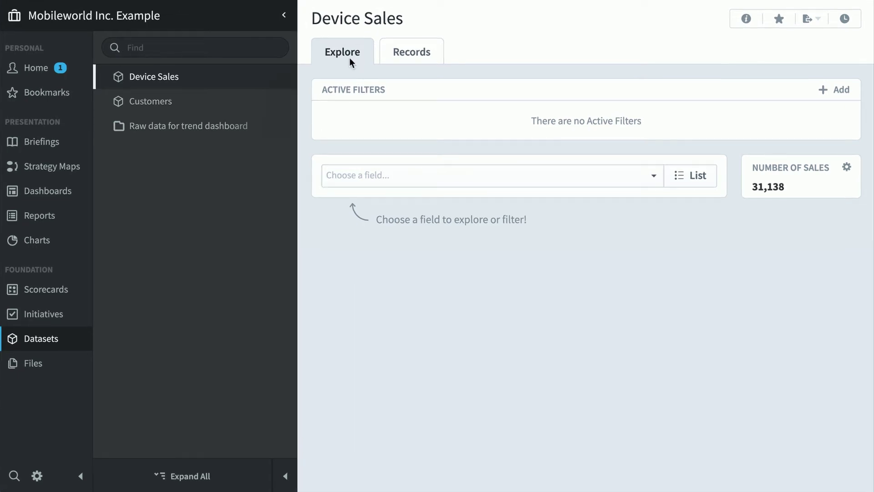
Break down Device Sales by Sales Employee and by Country
click(409, 176)
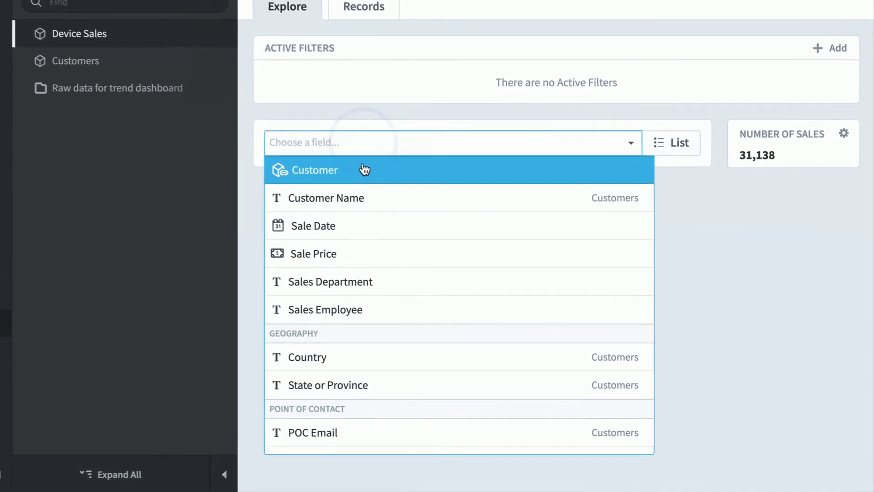
click(370, 302)
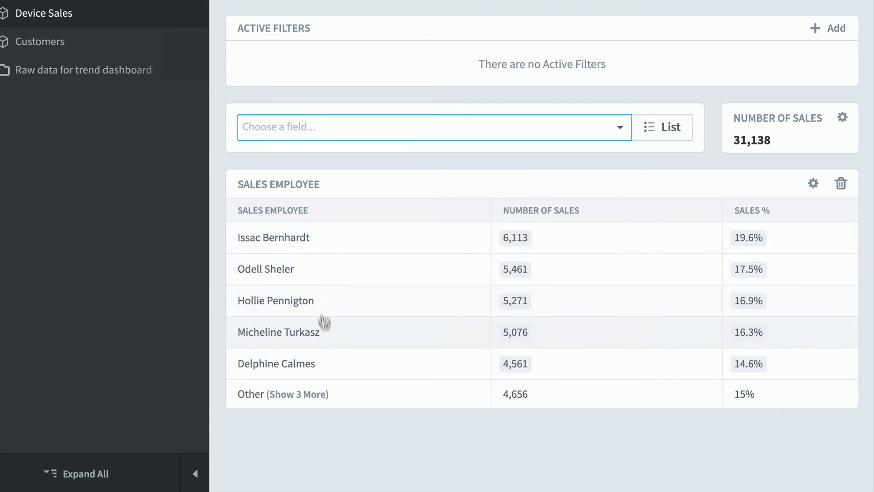
click(306, 134)
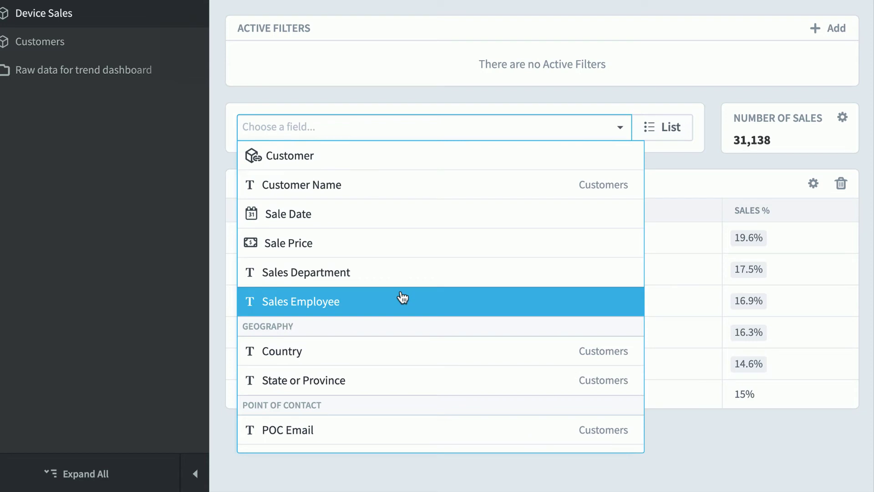
click(390, 344)
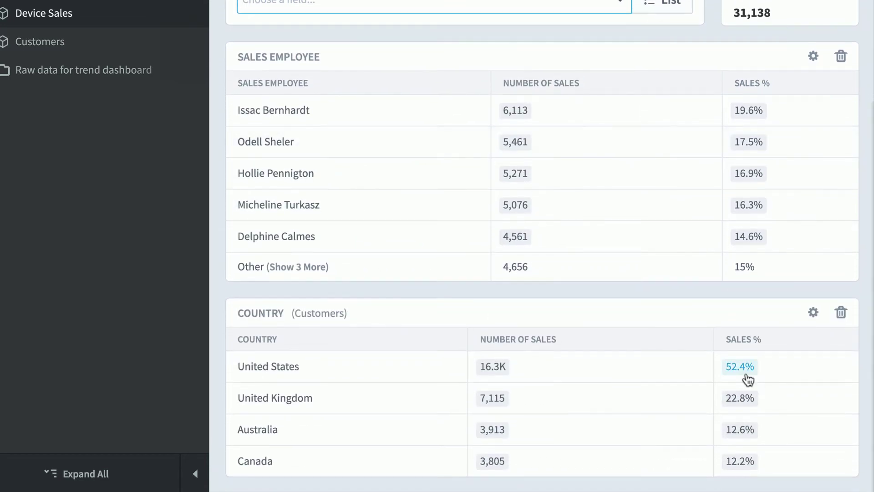
Filter sales to the United Kingdom and one sales employee, then clear both filters
click(300, 401)
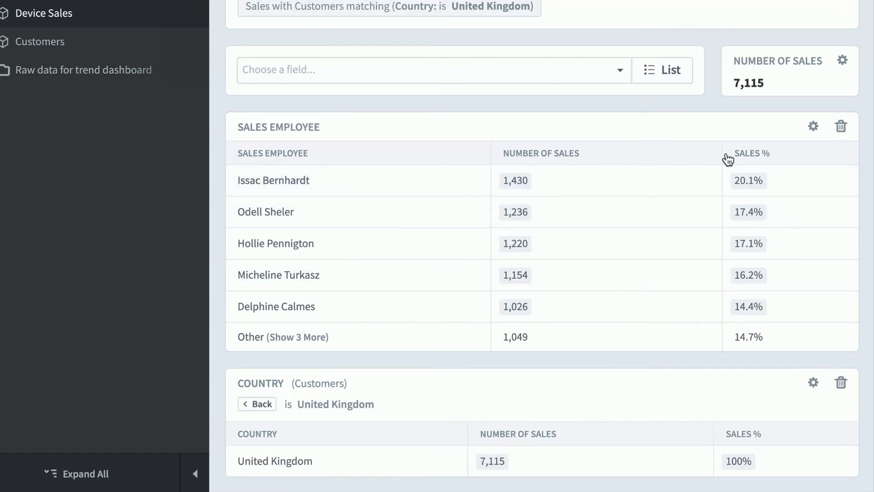
click(278, 278)
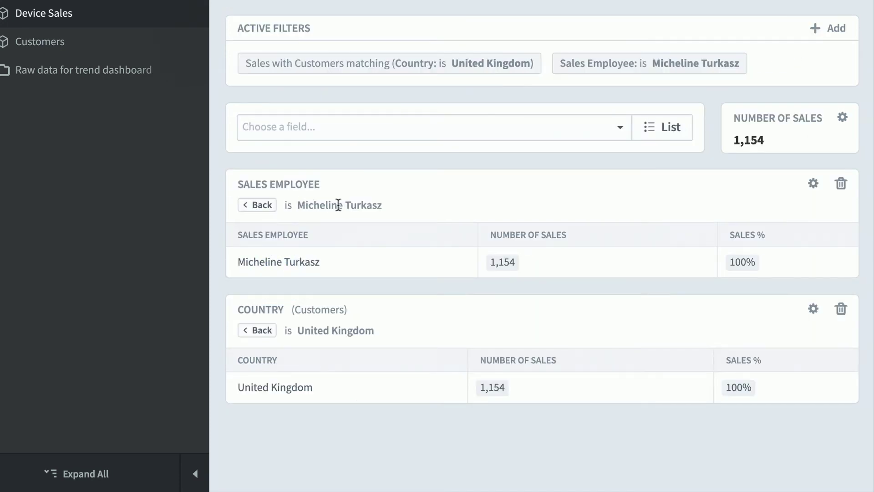
click(265, 331)
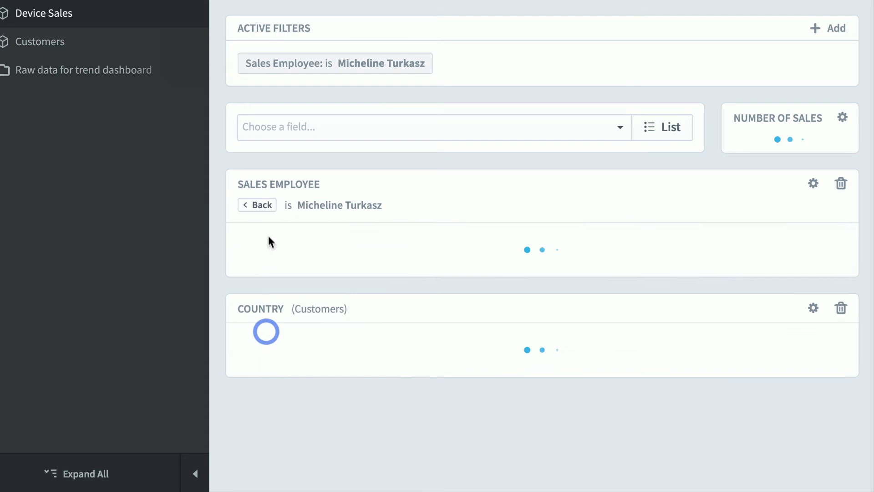
click(260, 207)
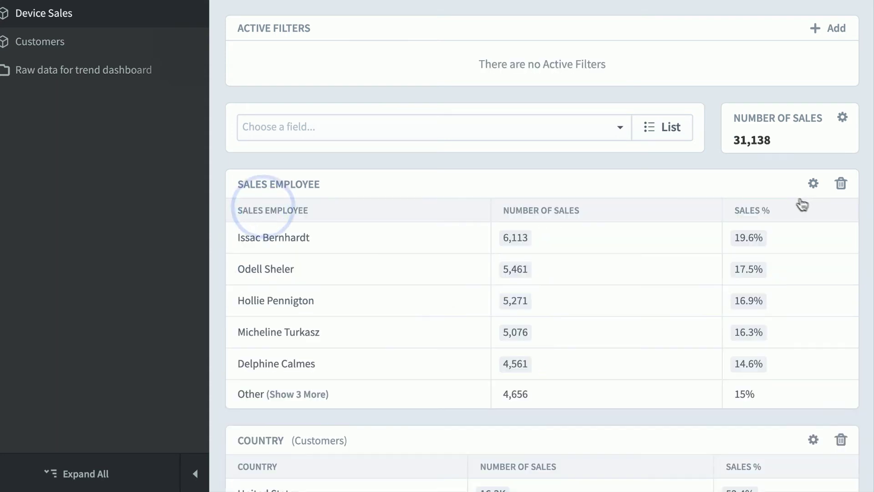
click(842, 117)
Switch the total to the Sale Price custom field, showing $30,890,464.34 in sales
click(810, 152)
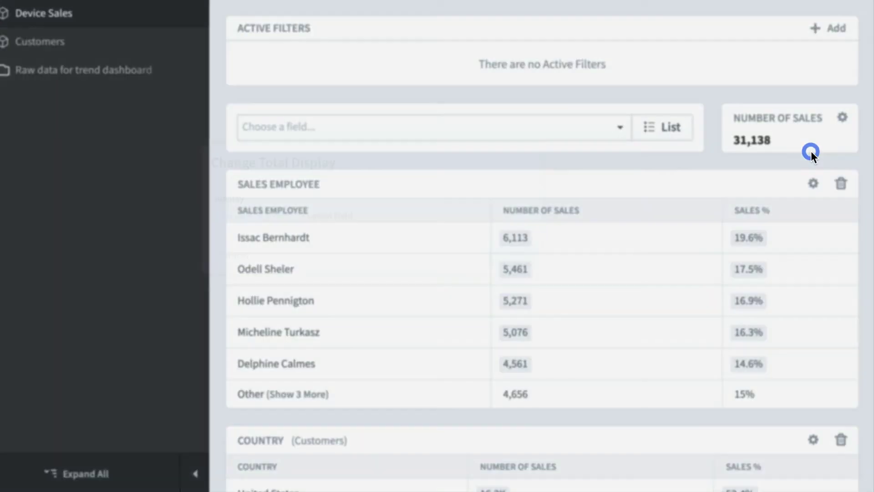
click(355, 218)
click(334, 236)
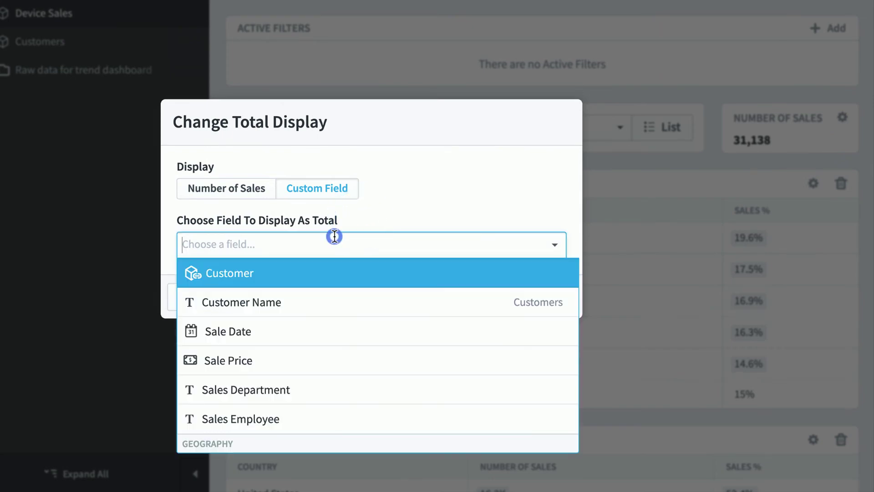
click(395, 350)
click(524, 328)
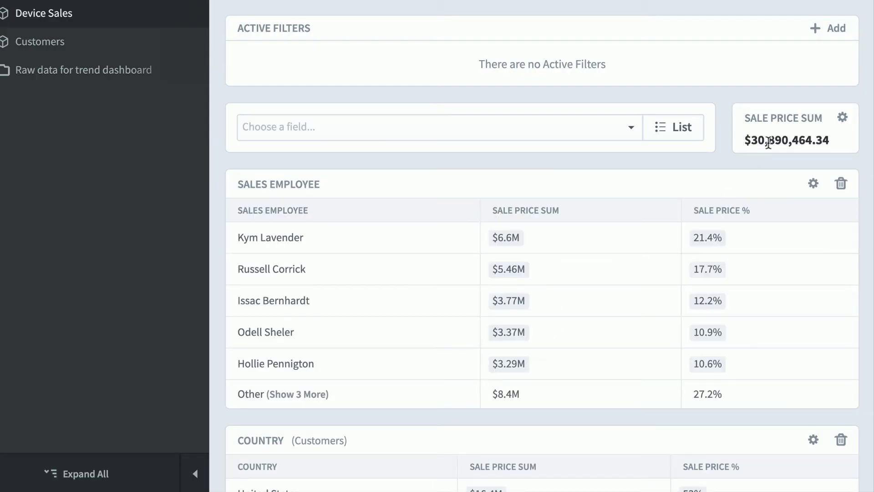
scroll(718, 189, down, 3)
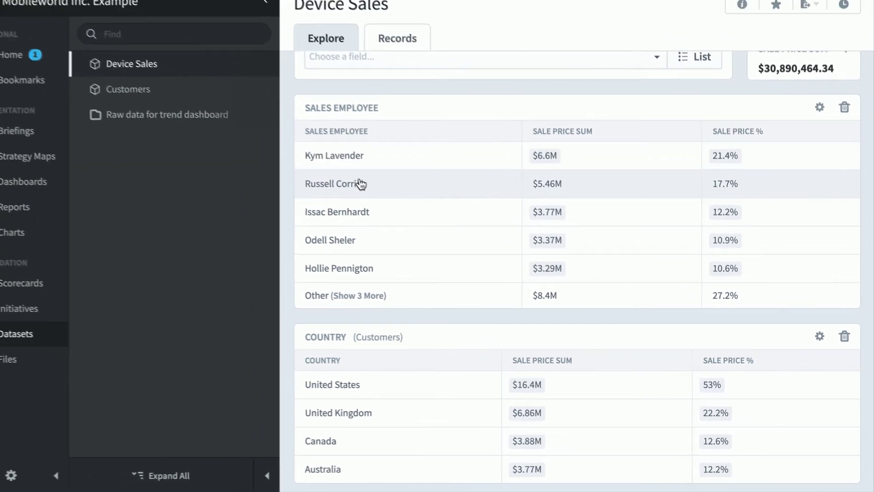
View the Strat Map Background Example in Files, then open the Mobileworld Strategy Map
click(65, 362)
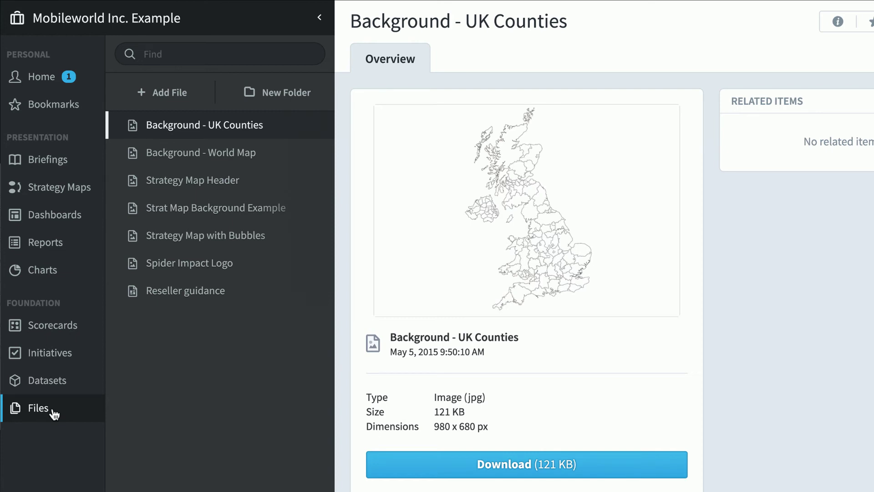
click(229, 211)
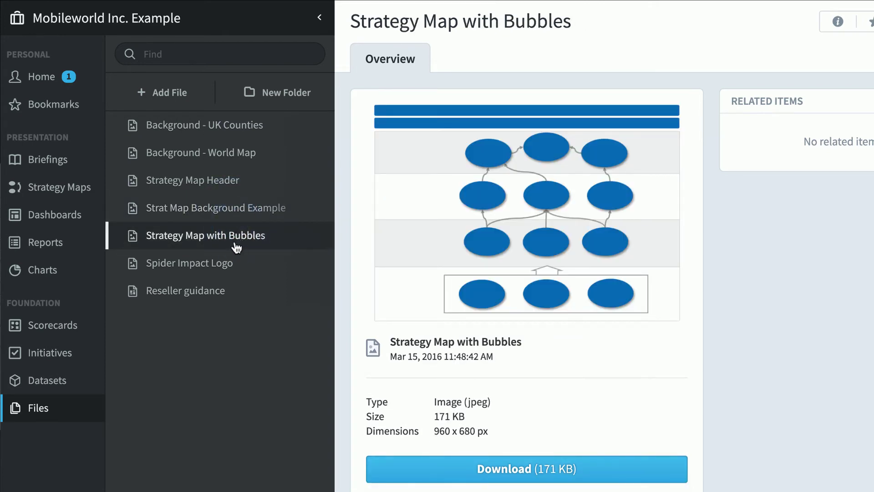
click(86, 194)
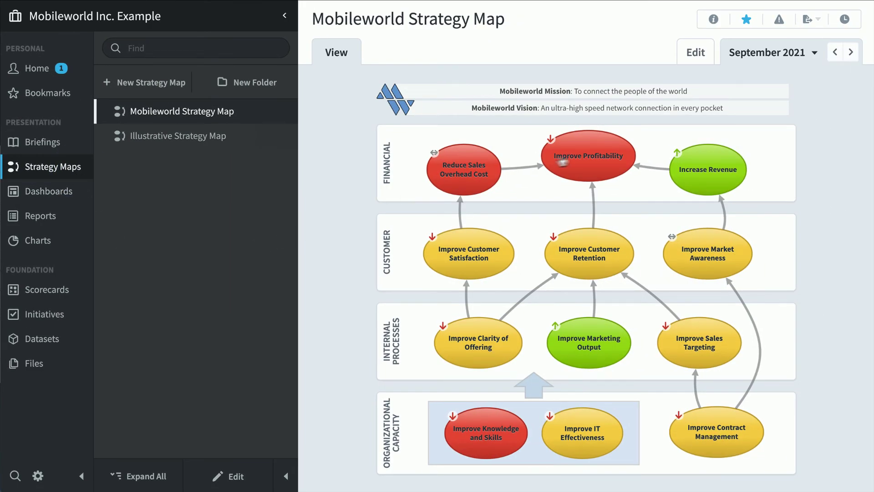
Review Improve Profitability's performance details, then show the Financial Asset Allocation dashboard
click(604, 159)
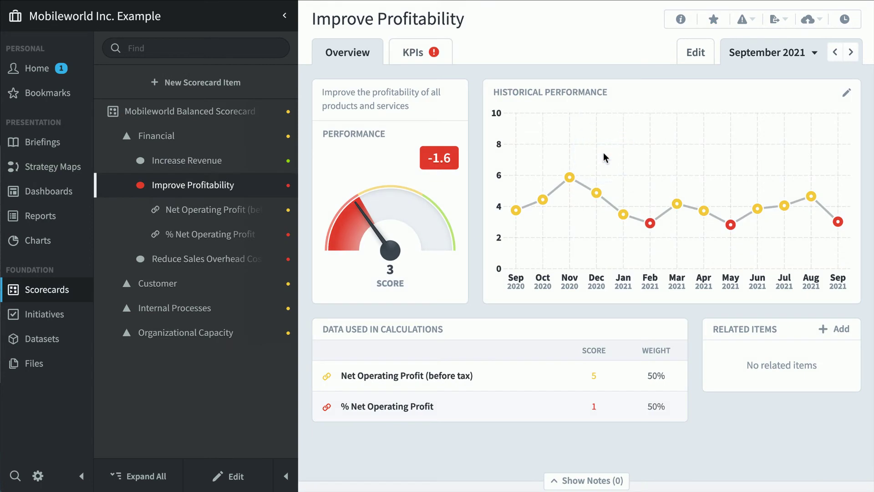
mouse_move(604, 157)
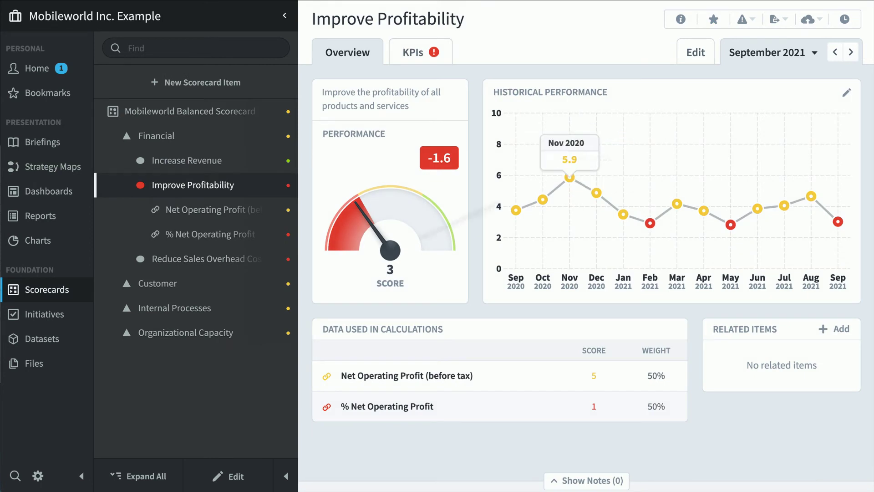
click(47, 190)
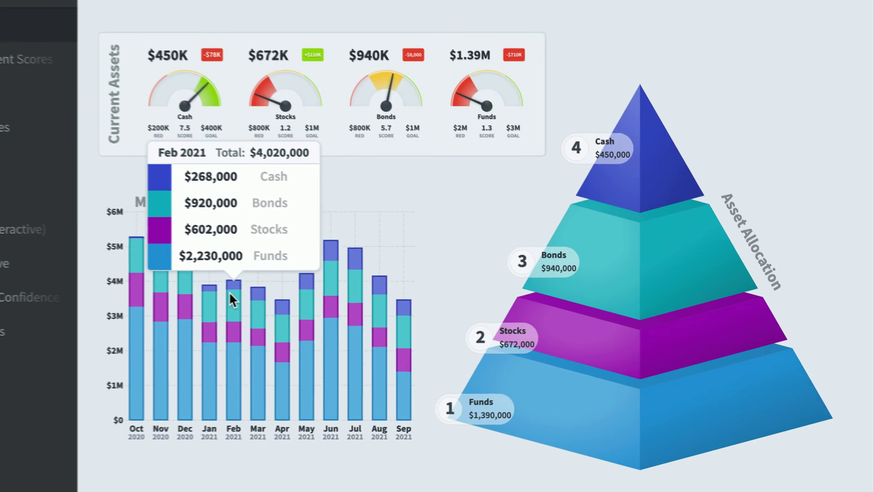
View the Business Process Management Scores and Call Center Status dashboards, then the Red Measures report
mouse_move(308, 317)
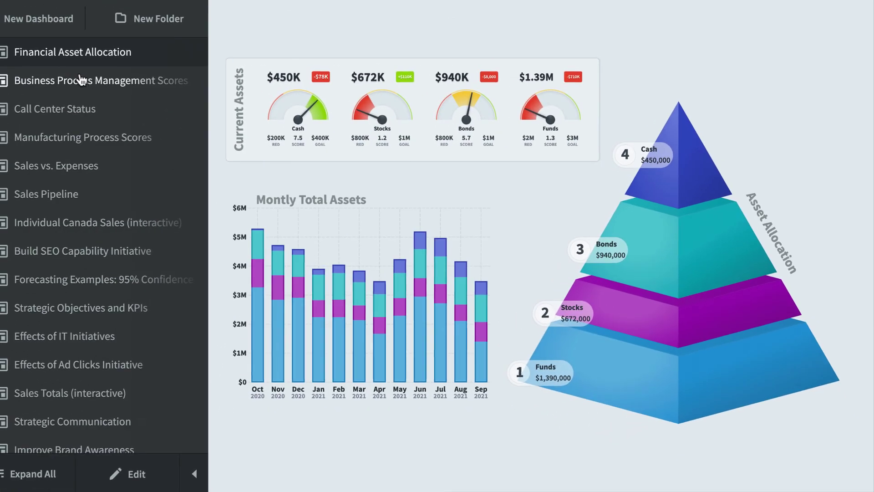
click(81, 80)
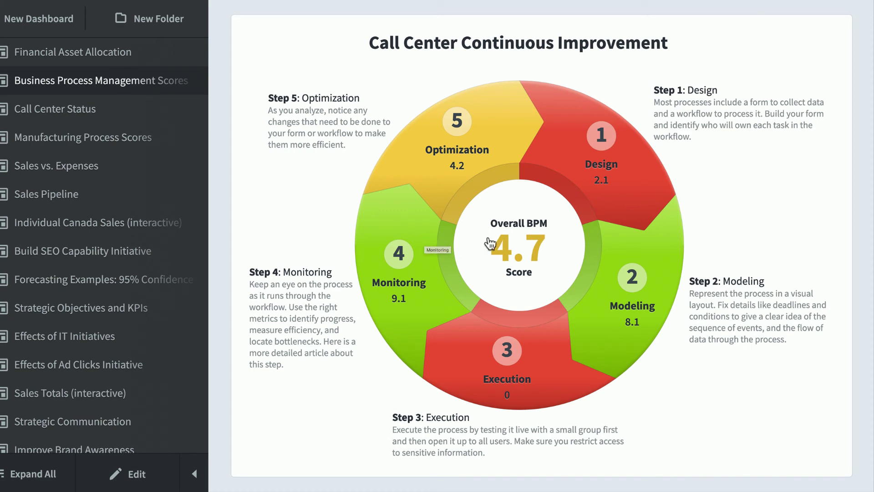
click(71, 114)
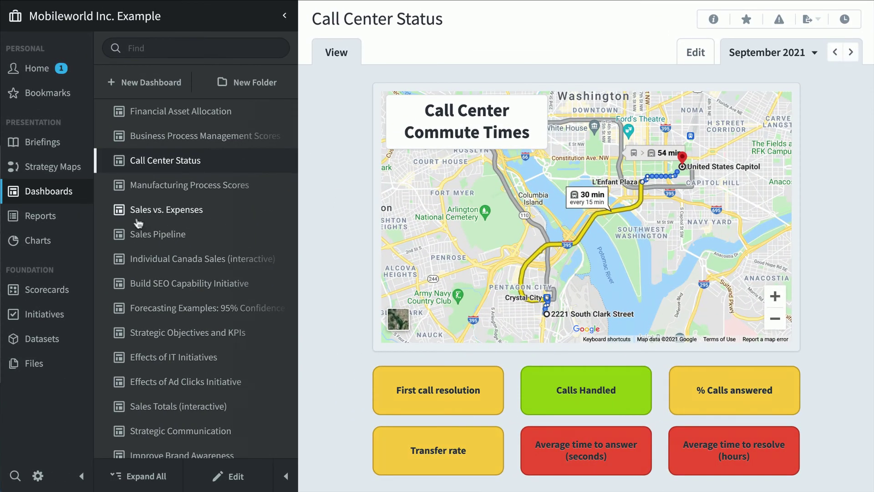
click(62, 218)
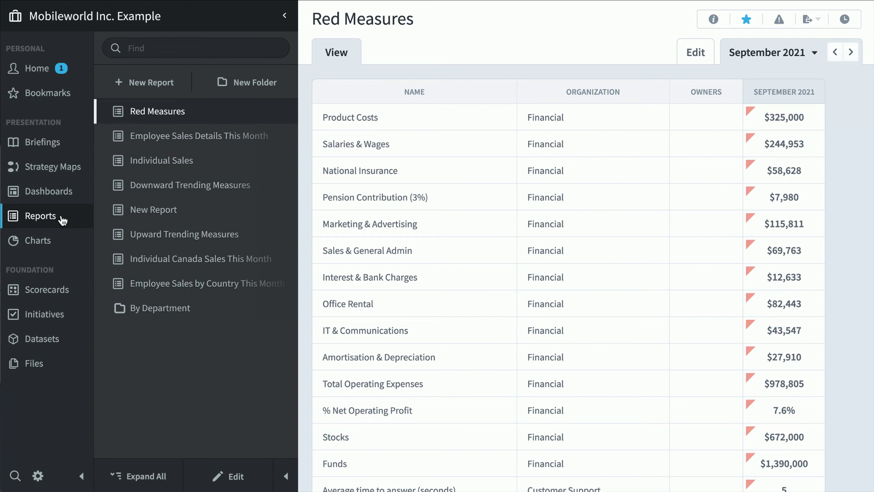
Scroll through the Employee Sales Details This Month report, then show the Stacked Quarterly Sales chart
click(196, 137)
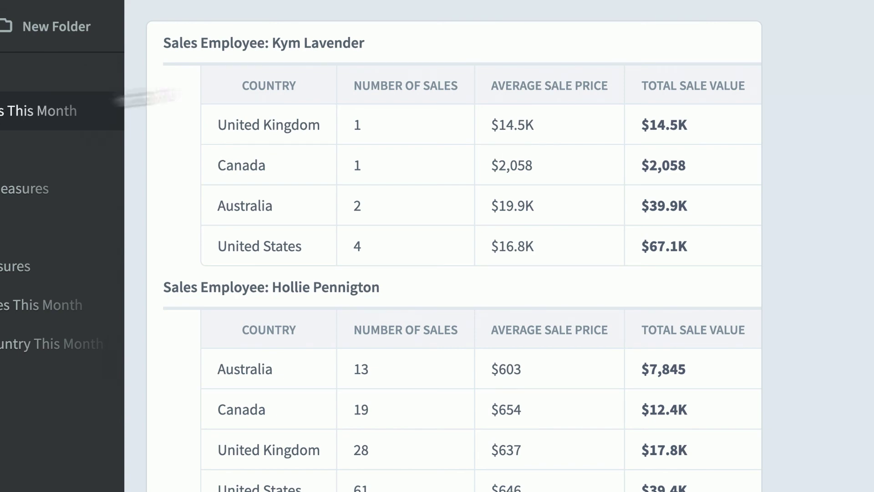
scroll(336, 244, down, 10)
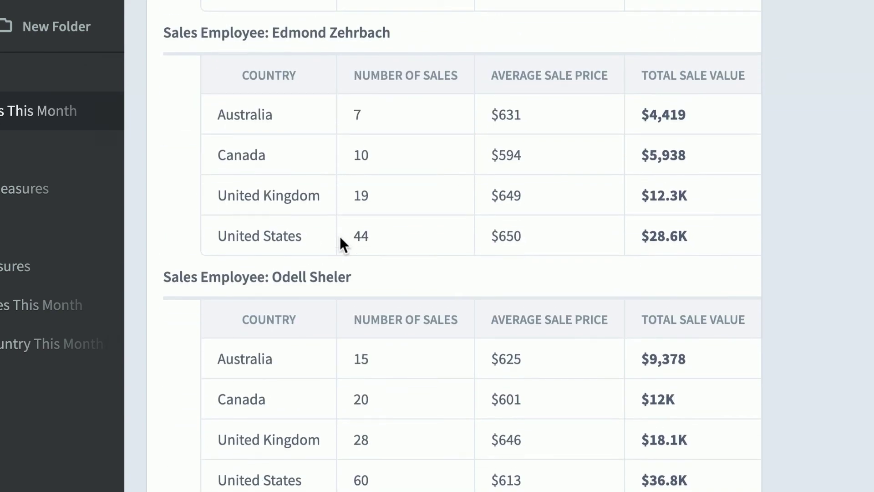
scroll(340, 236, up, 10)
mouse_move(495, 123)
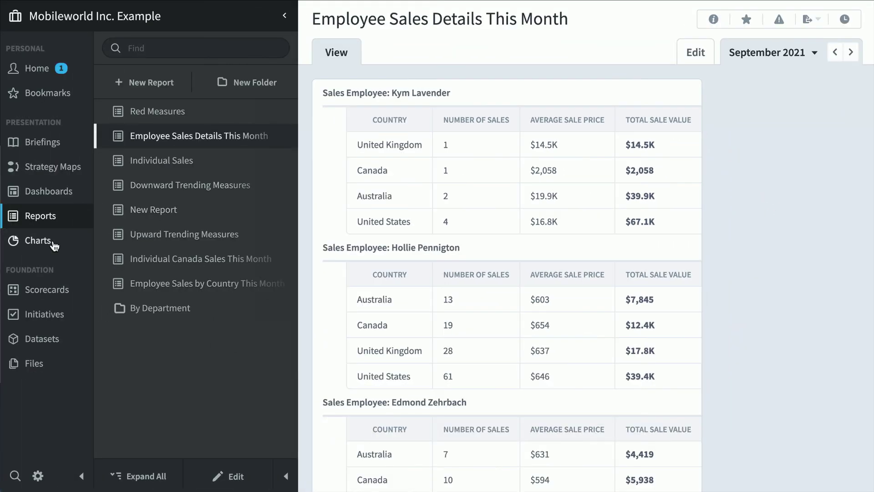
click(53, 246)
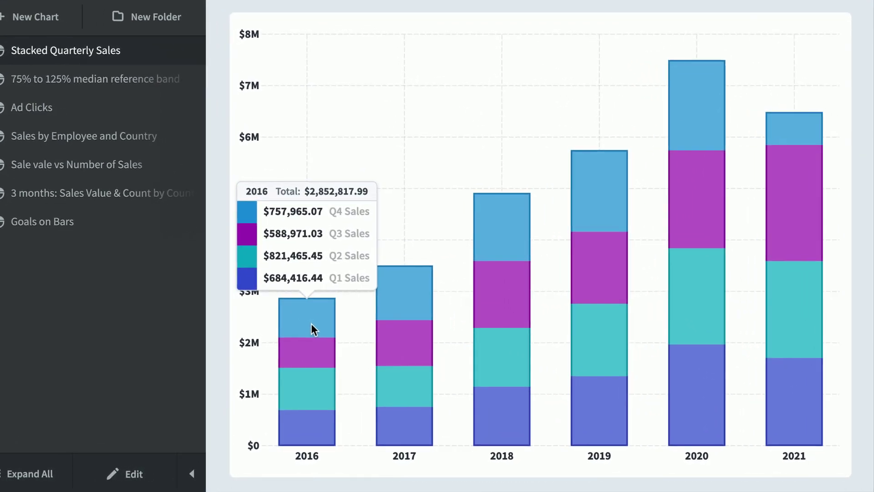
View the 75% to 125% median reference band chart, then the Monthly Management Meeting briefing
mouse_move(474, 344)
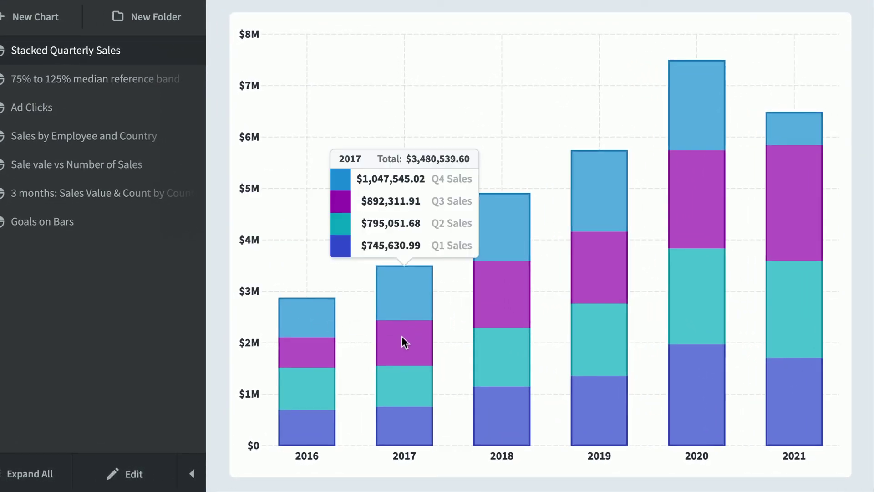
mouse_move(537, 322)
mouse_move(601, 318)
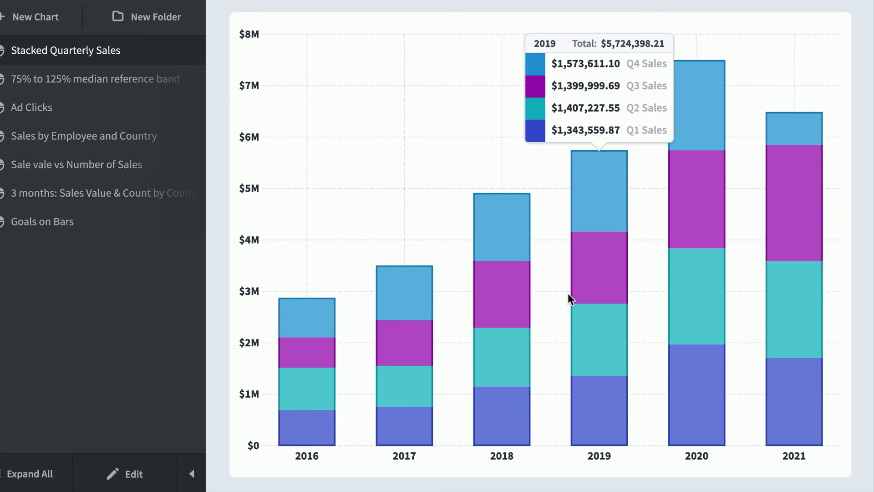
click(156, 81)
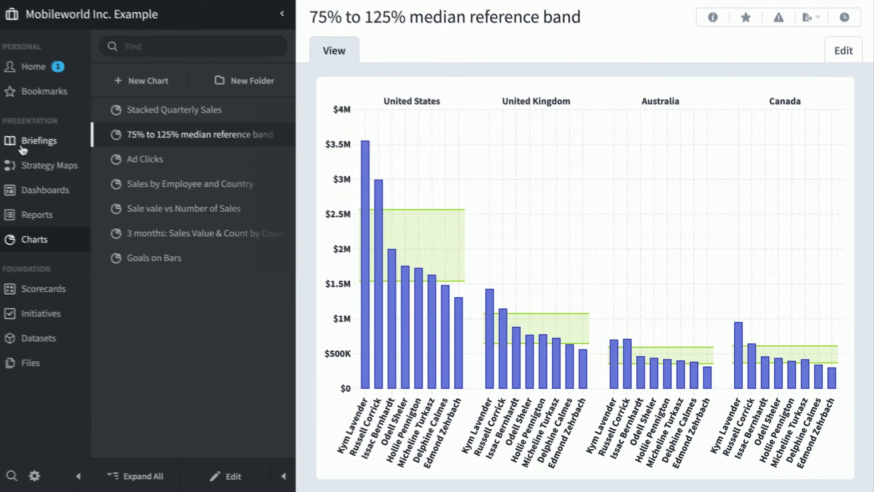
click(25, 143)
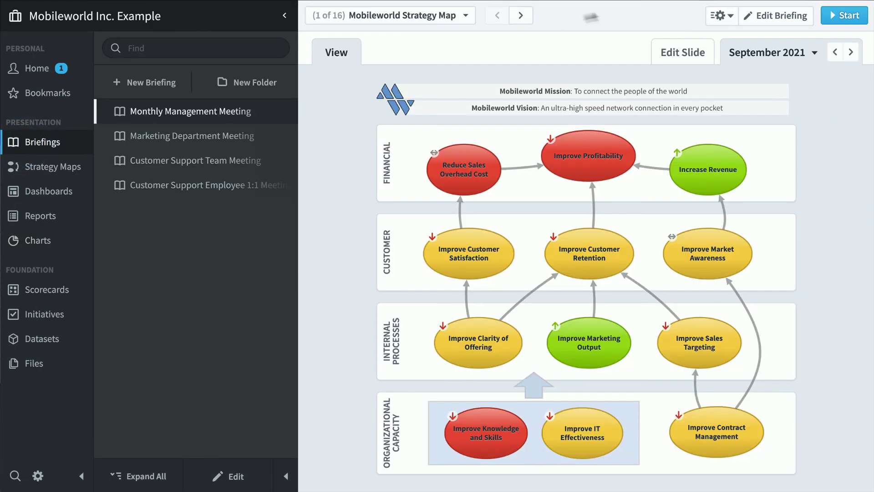
Present the briefing full-screen and advance past Improve Brand Awareness to the Sales Pipeline slide
click(840, 13)
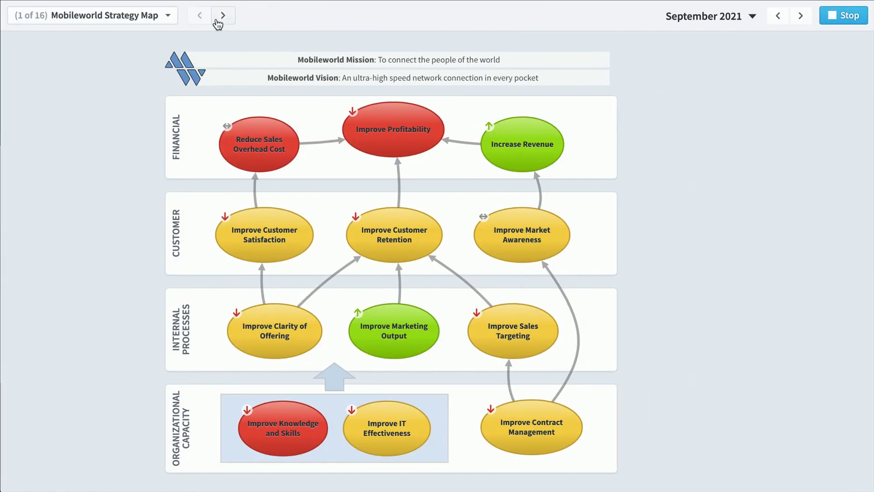
click(222, 16)
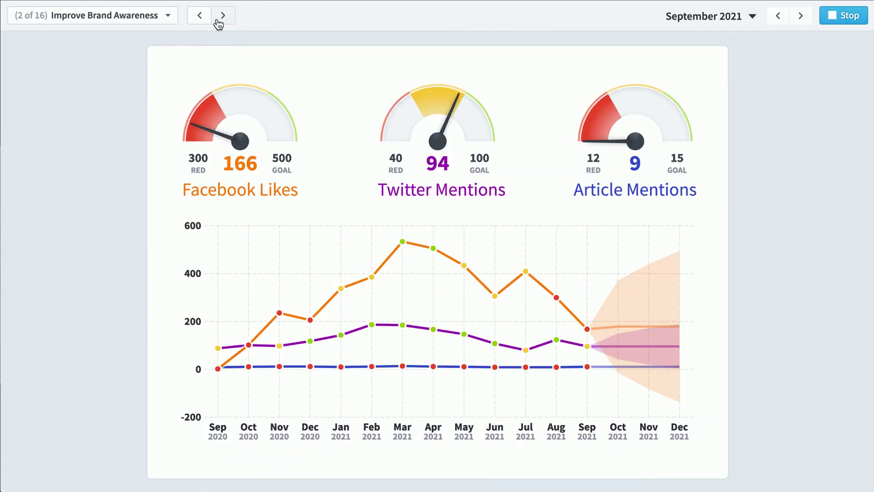
click(218, 21)
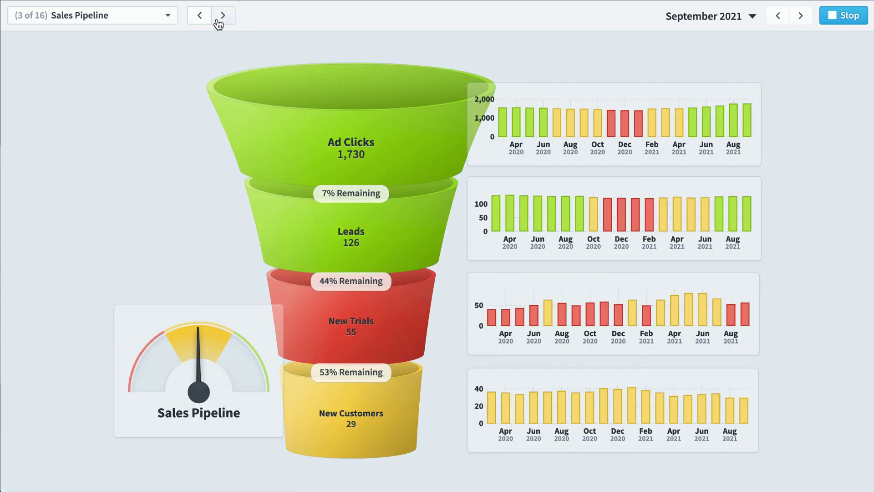
Drill into New Trials and another pipeline KPI, then resume at Sales Pipeline
click(350, 331)
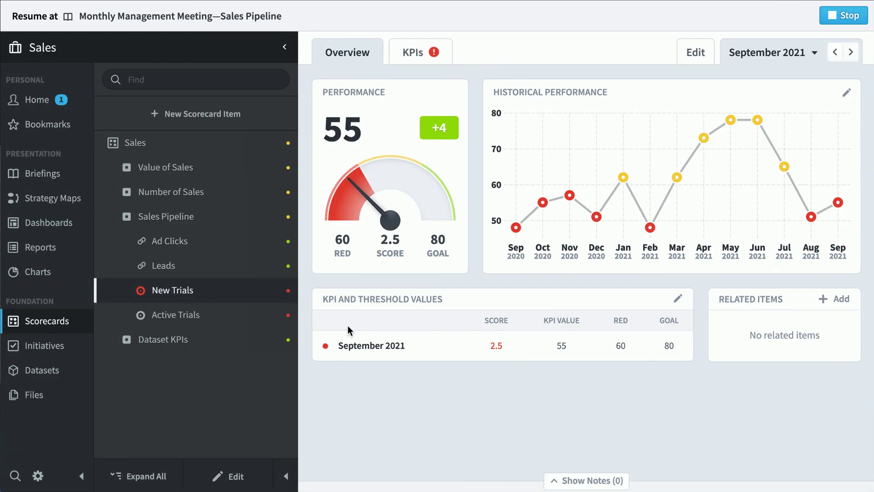
click(244, 268)
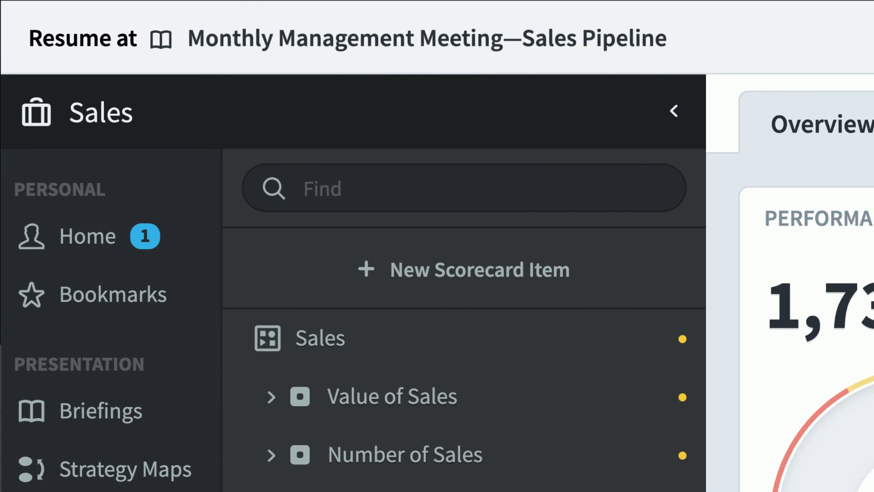
click(310, 45)
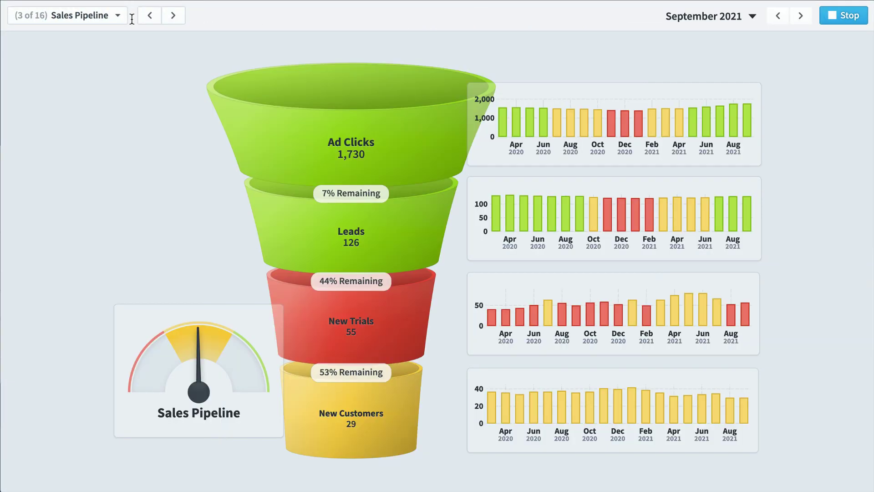